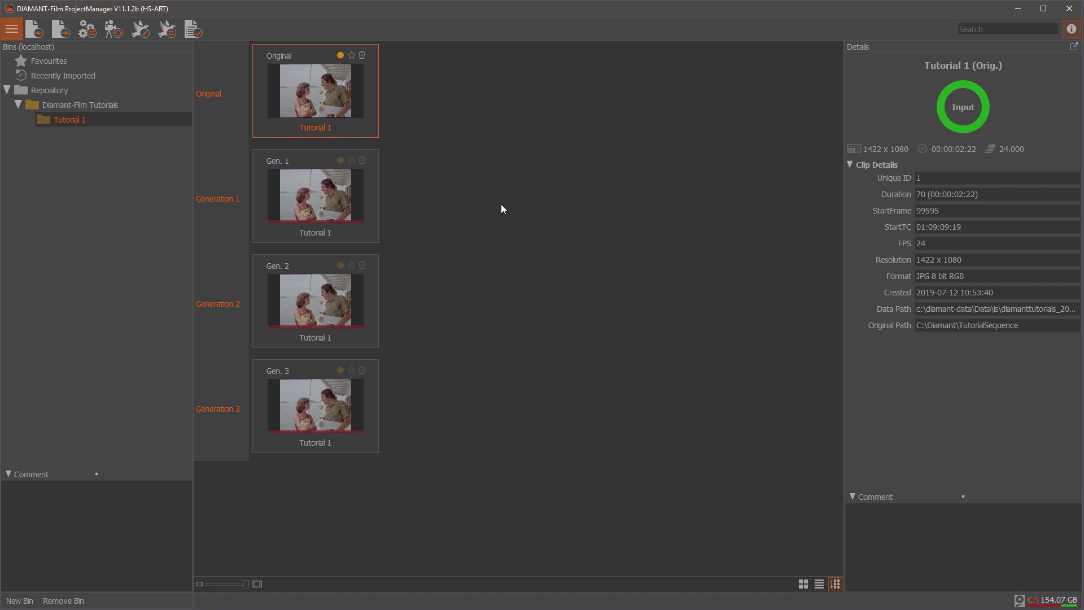
# Create a new bin named 'My Tutorial' inside the Repository
pyautogui.click(42, 93)
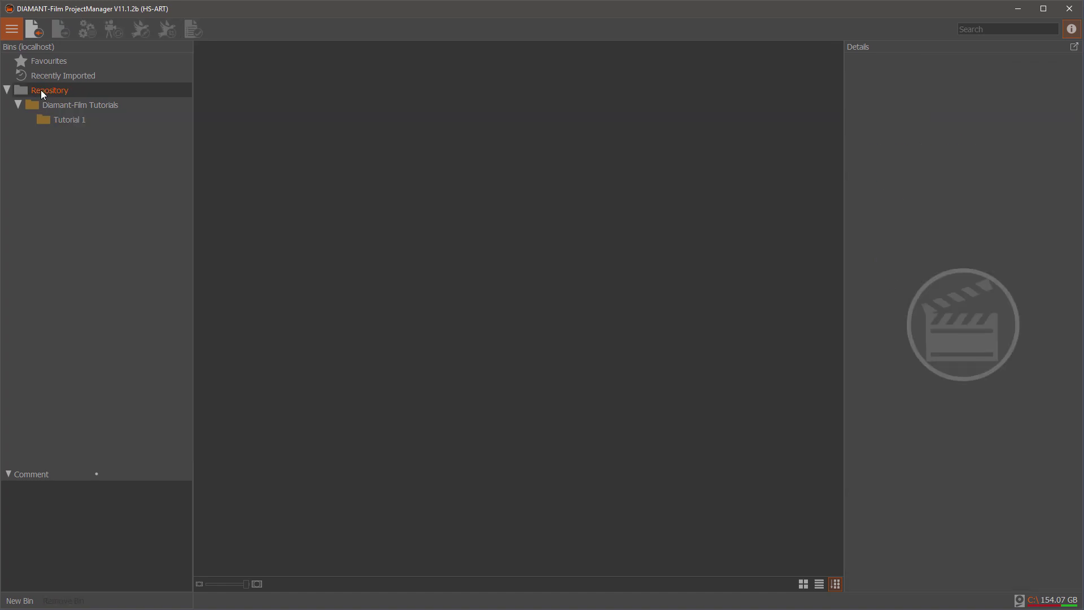
pyautogui.rightClick(41, 90)
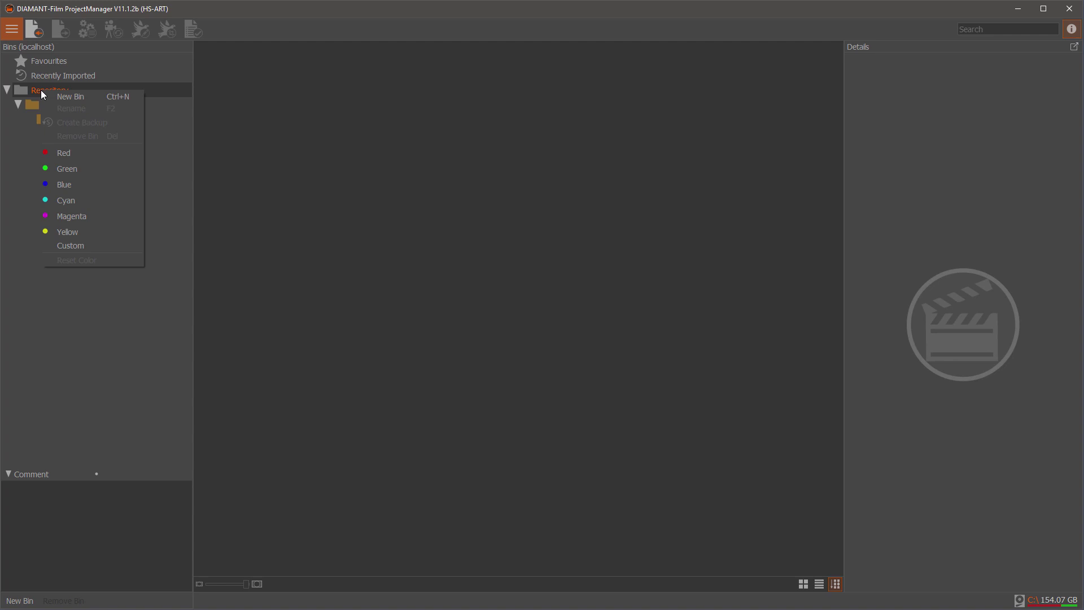
pyautogui.click(70, 97)
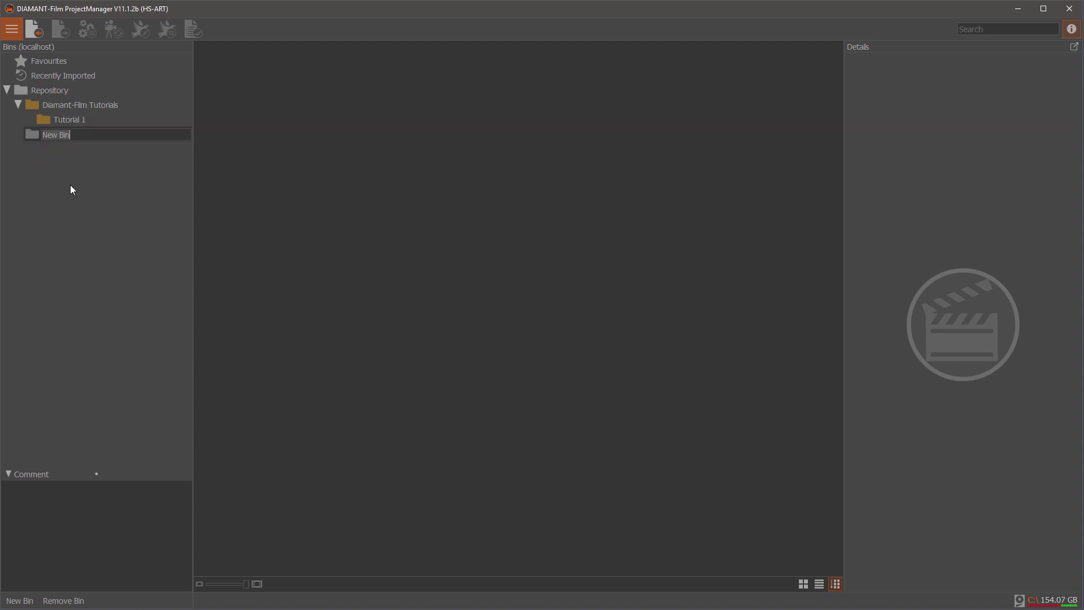
pyautogui.write('My Tutorial')
pyautogui.press('Return')
pyautogui.click(36, 32)
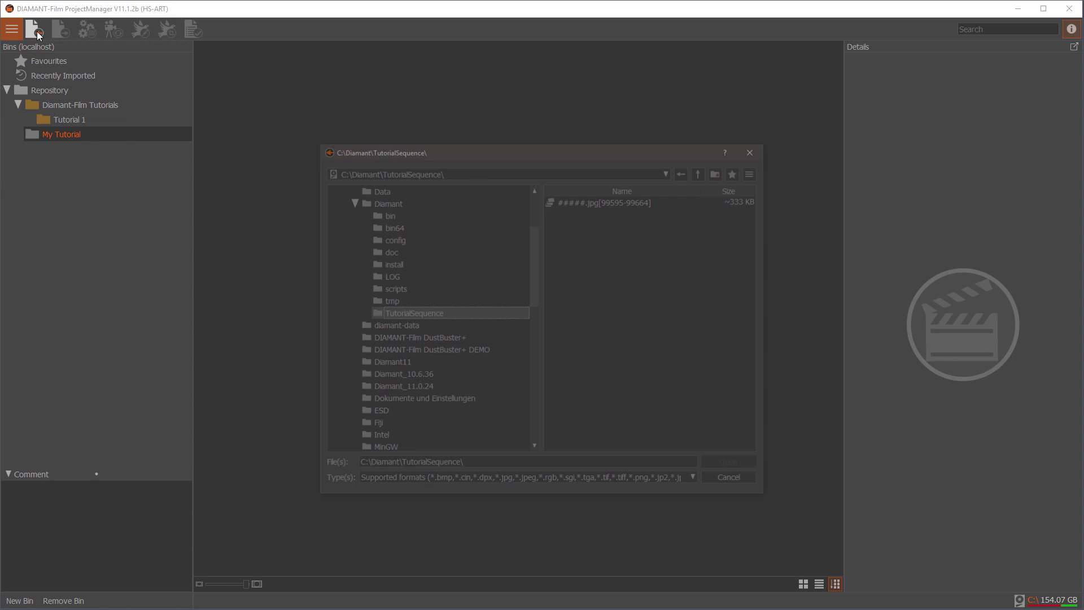
pyautogui.moveTo(456, 148); pyautogui.dragTo(425, 110)
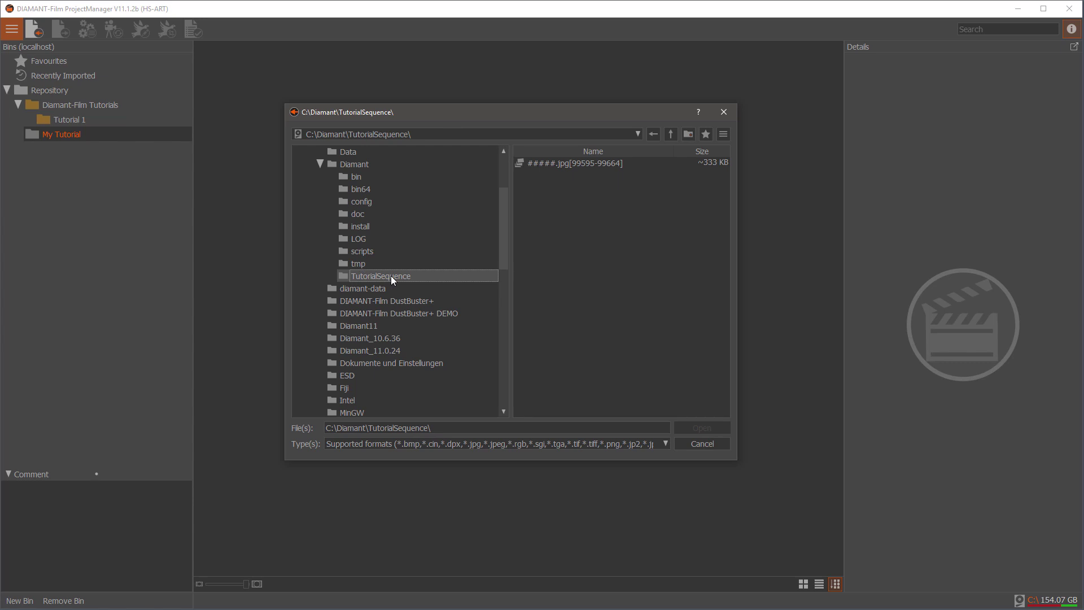
pyautogui.click(563, 163)
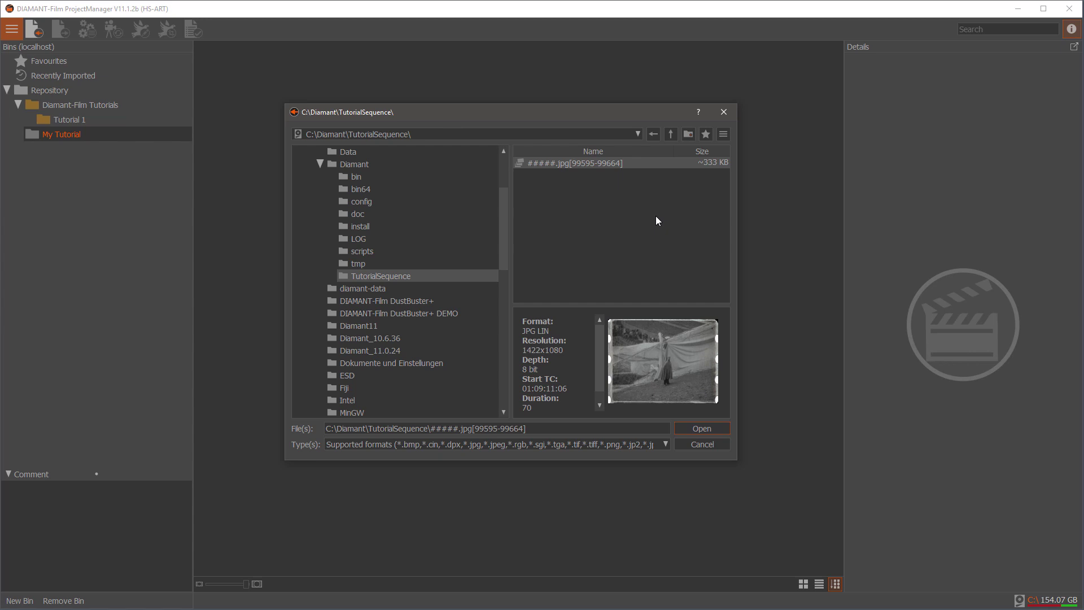
pyautogui.click(698, 427)
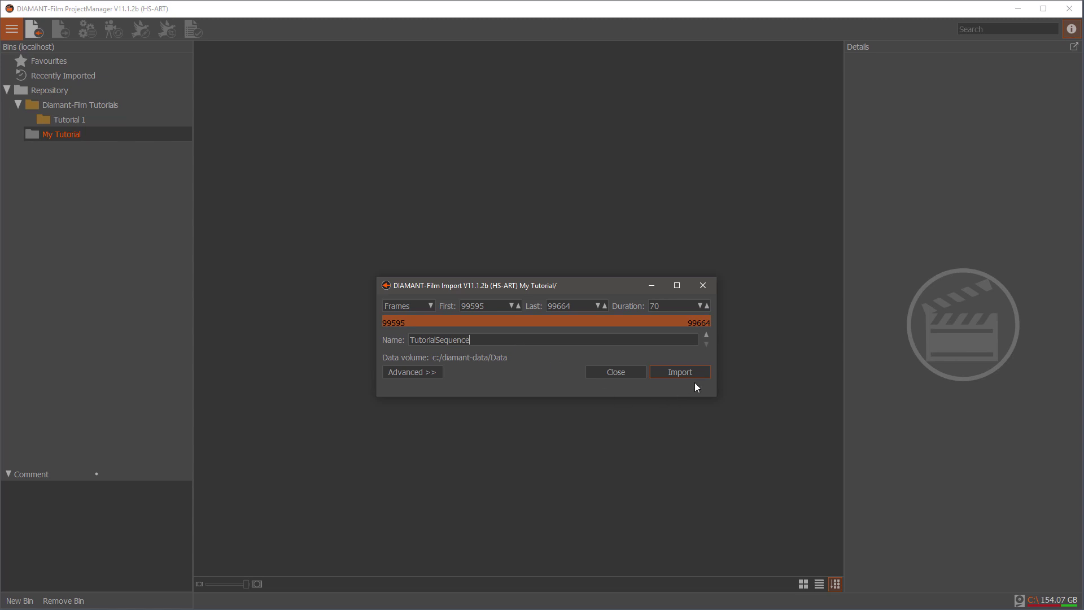
pyautogui.click(680, 372)
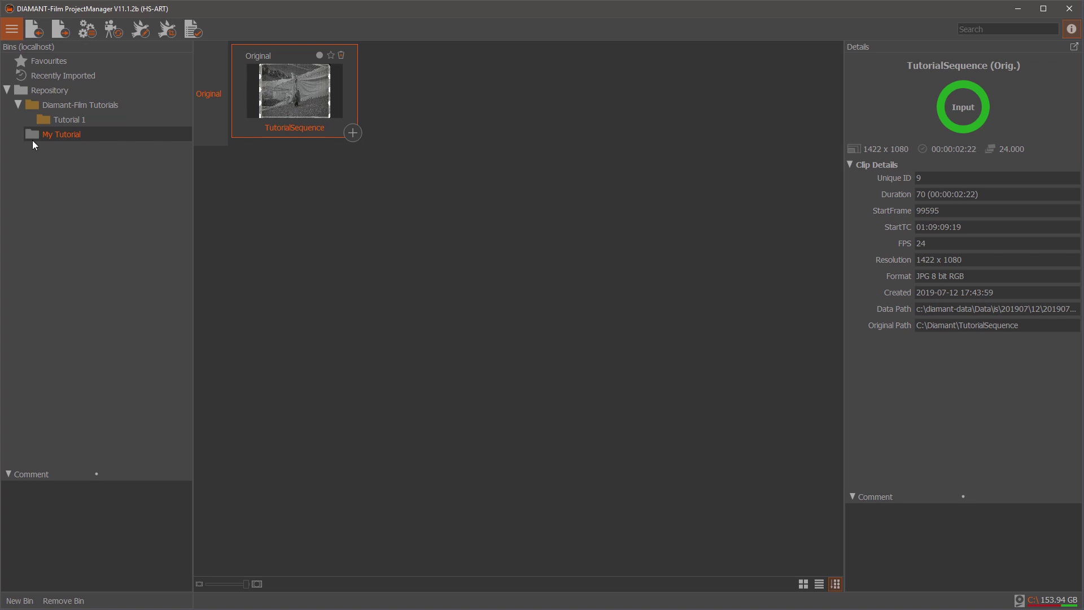
# Comment the My Tutorial bin 'Bin Comment' and the TutorialSequence clip 'Clip Comment'
pyautogui.moveTo(33, 134)
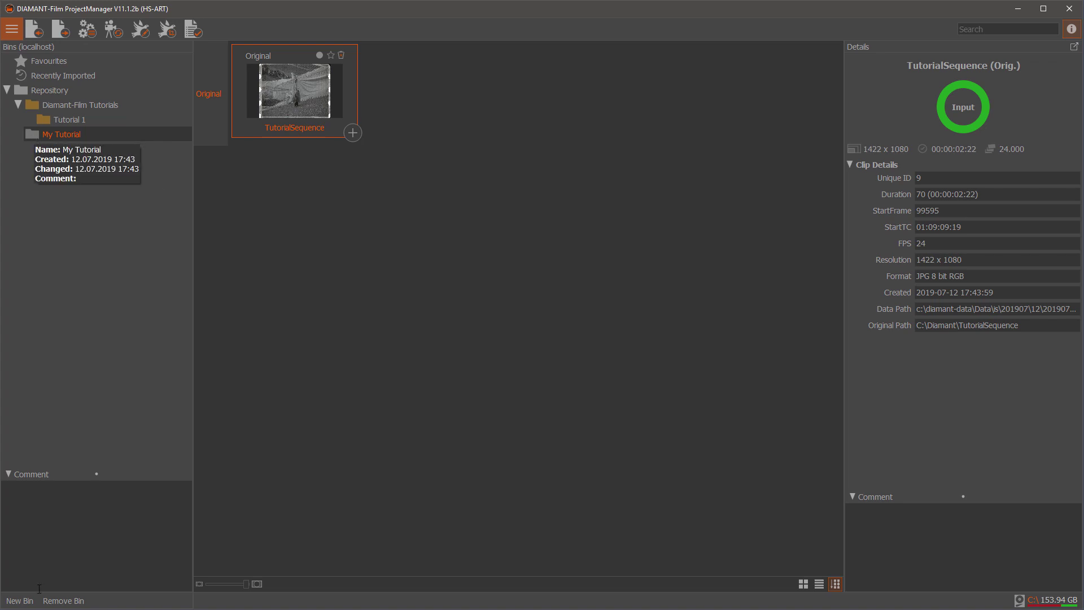
pyautogui.click(53, 521)
pyautogui.write('Bin Comment')
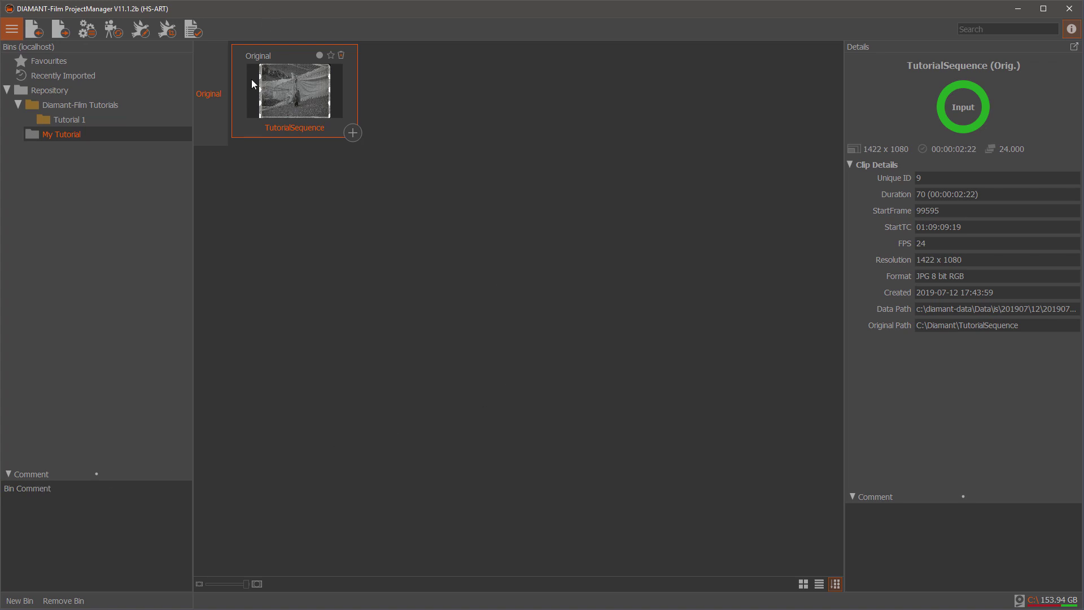
pyautogui.click(896, 535)
pyautogui.write('Clip Comment')
# Give TutorialSequence's Original generation the comment 'Gen comment'
pyautogui.rightClick(207, 115)
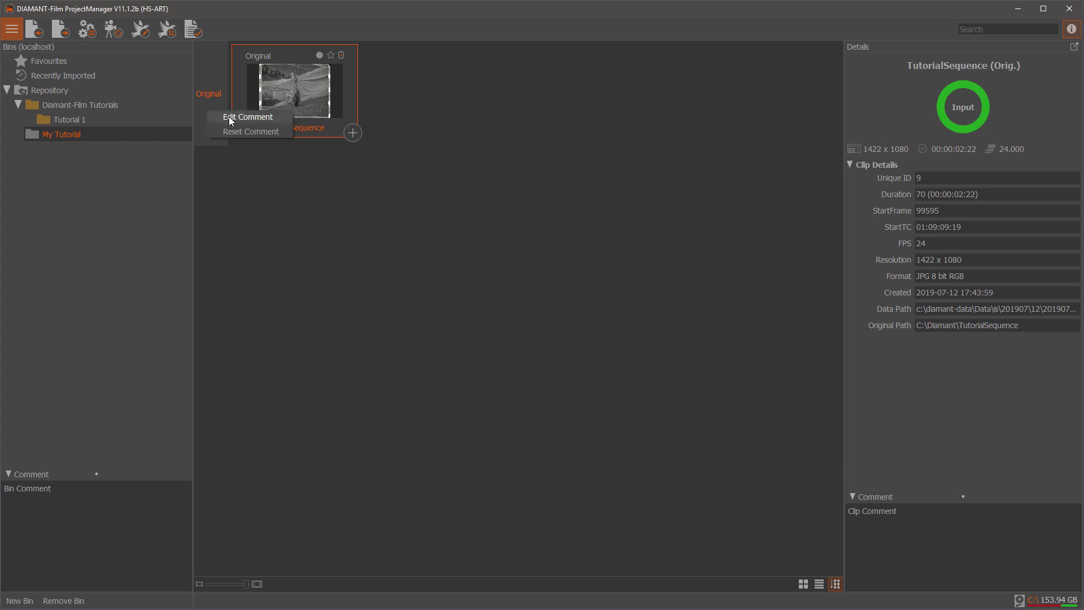
pyautogui.click(229, 116)
pyautogui.write('Gen comments')
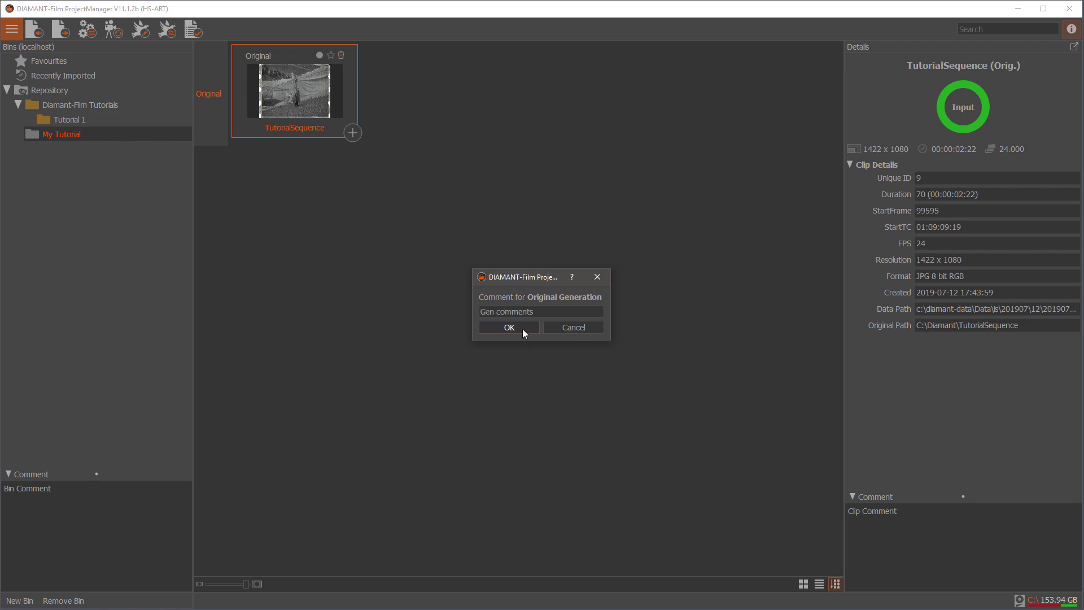
pyautogui.click(523, 329)
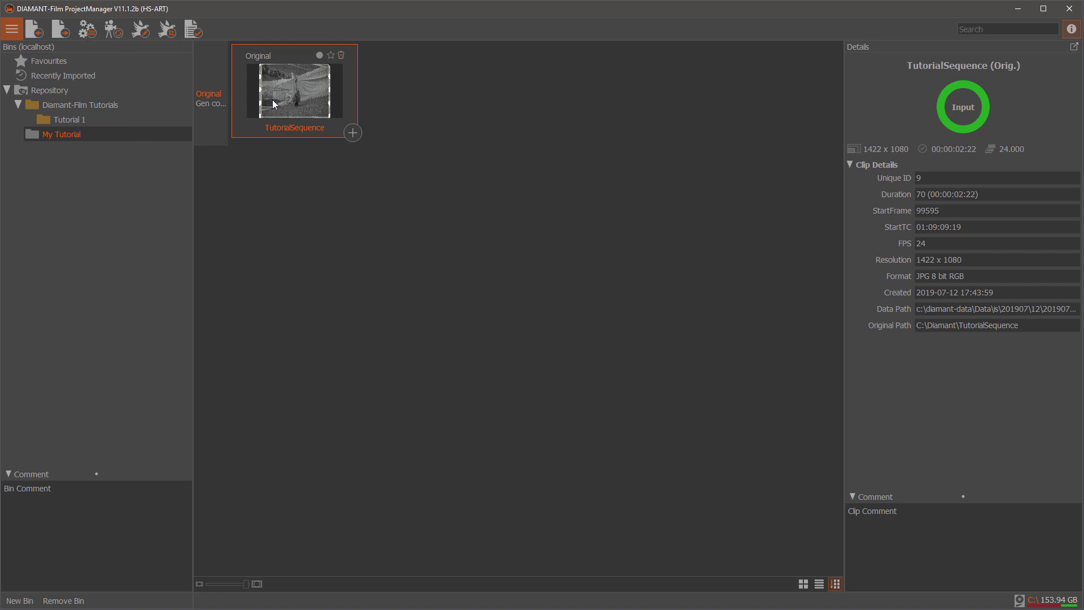
# Send the TutorialSequence job from the Batch Renderer to RenderManager to produce Generation 1
pyautogui.click(87, 30)
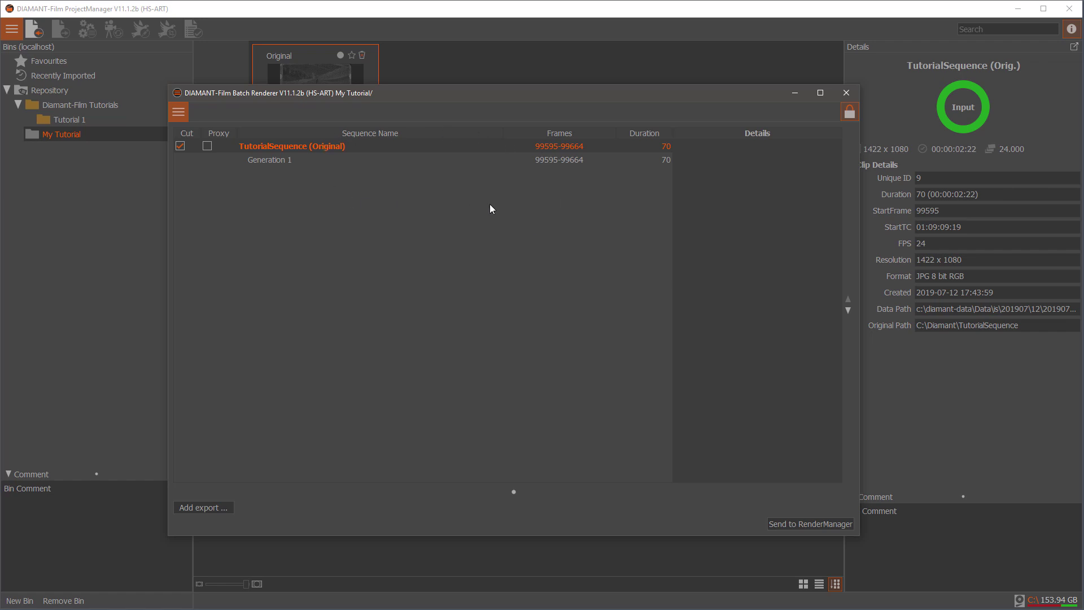
pyautogui.click(798, 525)
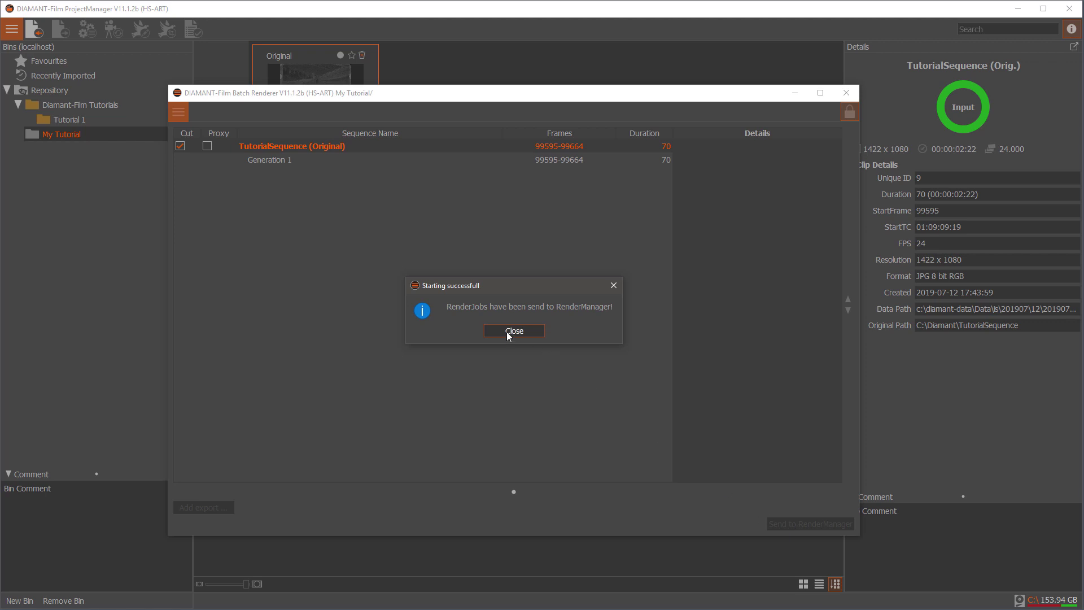
pyautogui.click(507, 331)
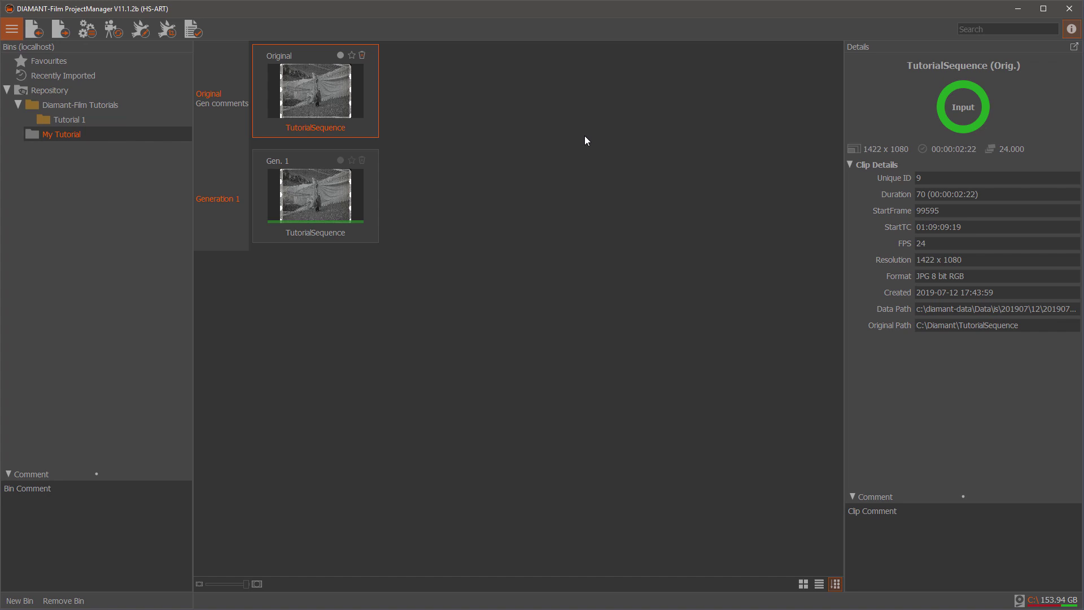
# Put a Dust filter on Filter Track 1 of the Original clip, render the shot, and close
pyautogui.doubleClick(311, 105)
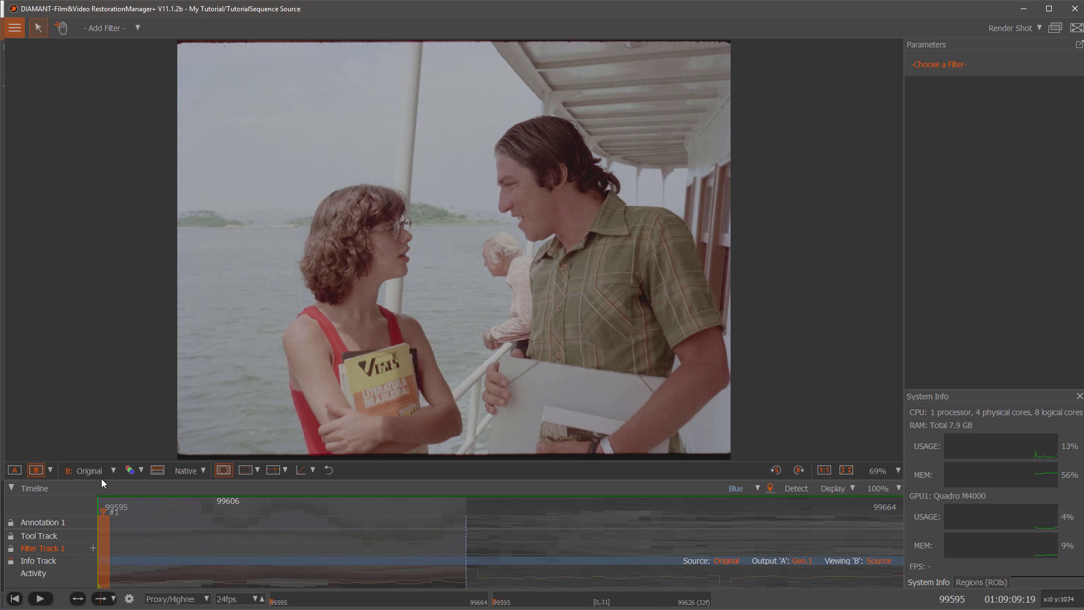
pyautogui.click(94, 547)
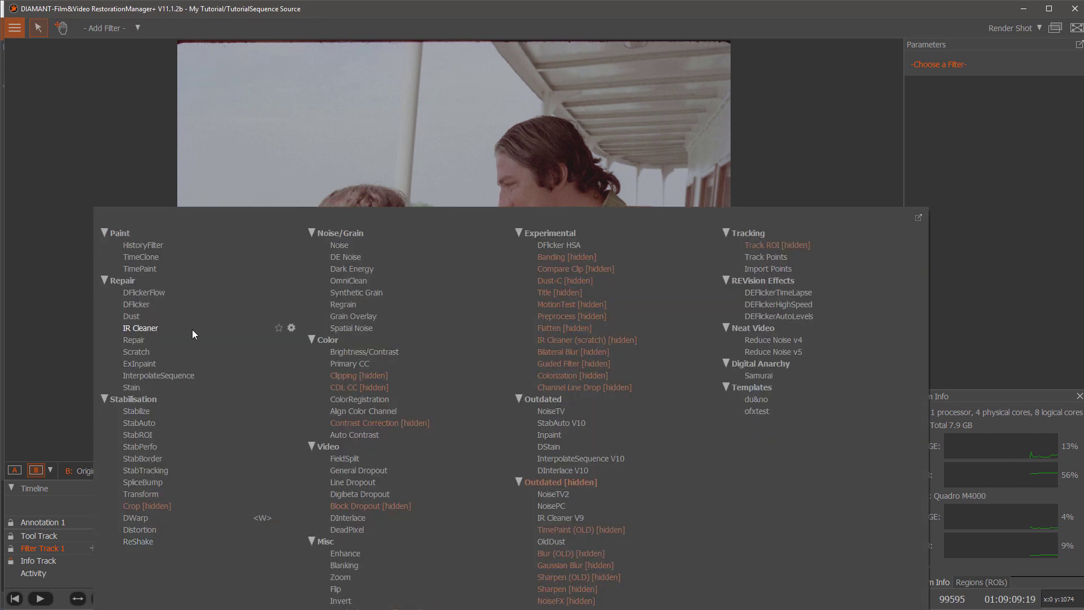
pyautogui.click(151, 319)
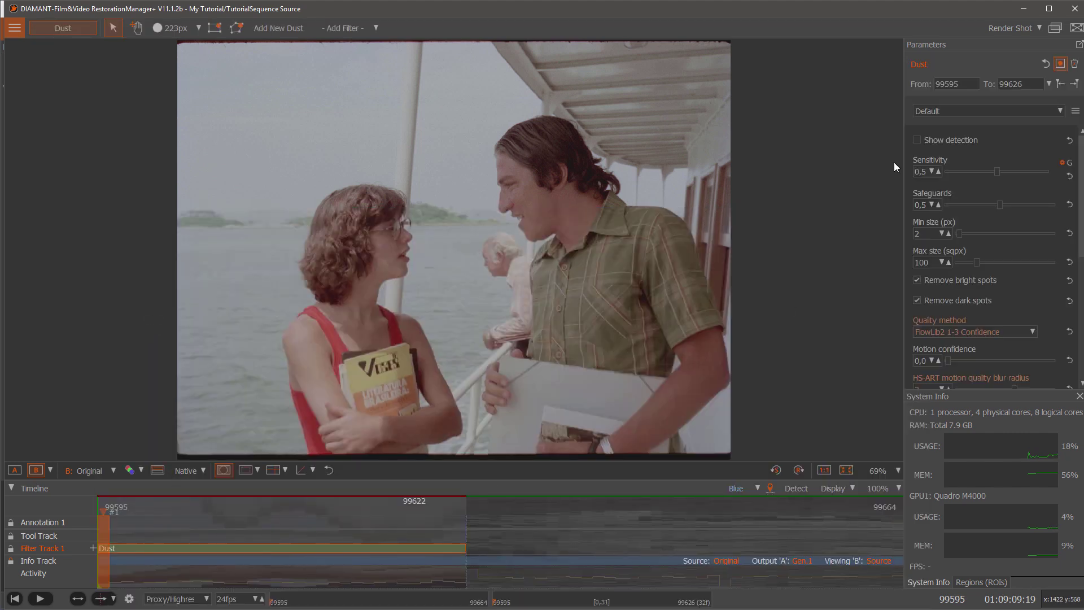
pyautogui.click(1016, 28)
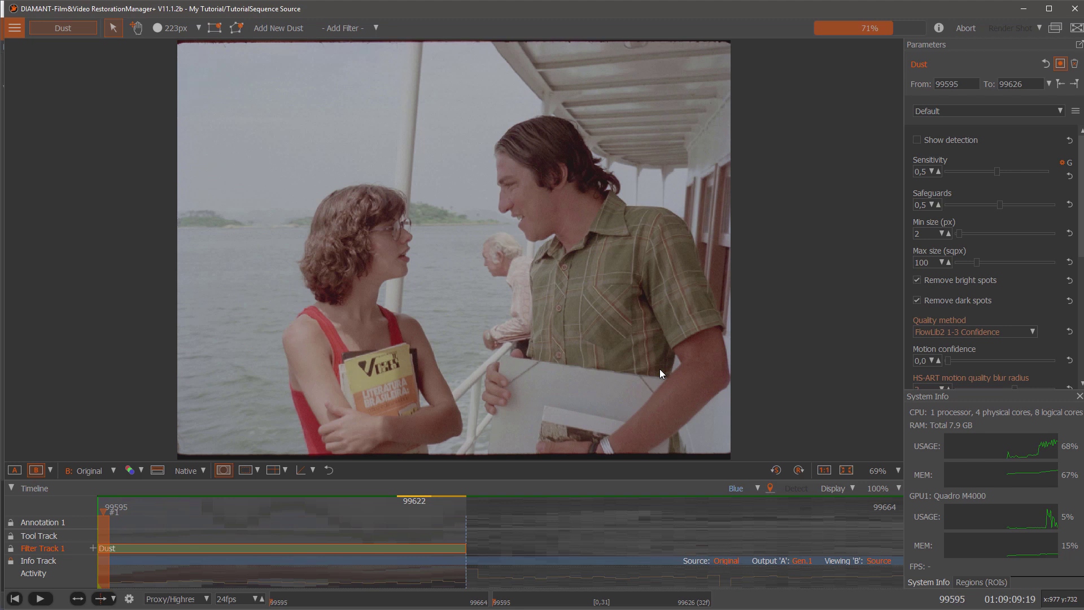
pyautogui.click(1076, 10)
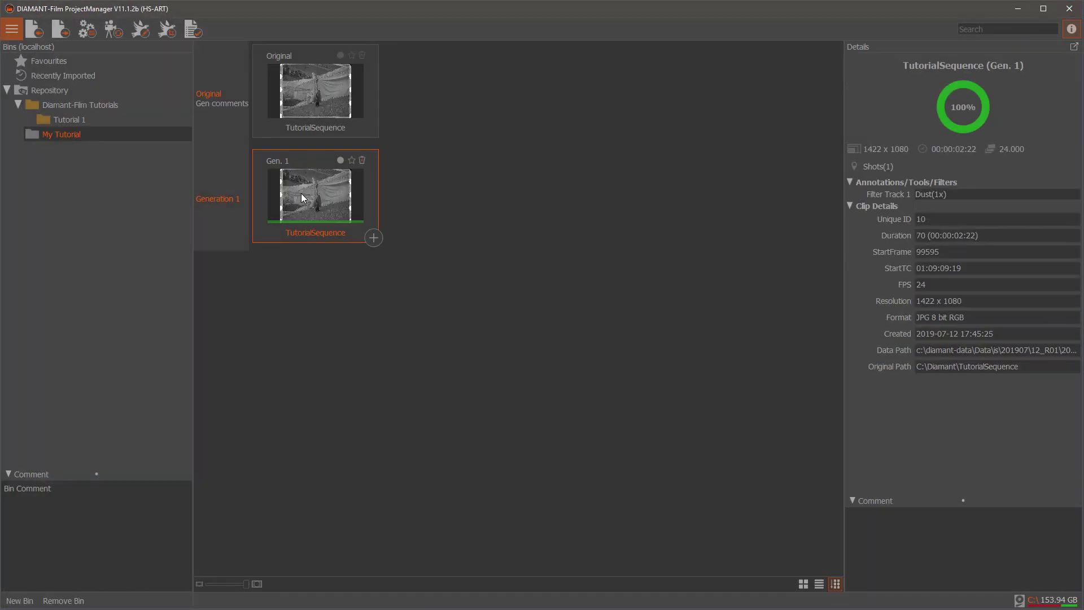
pyautogui.click(307, 105)
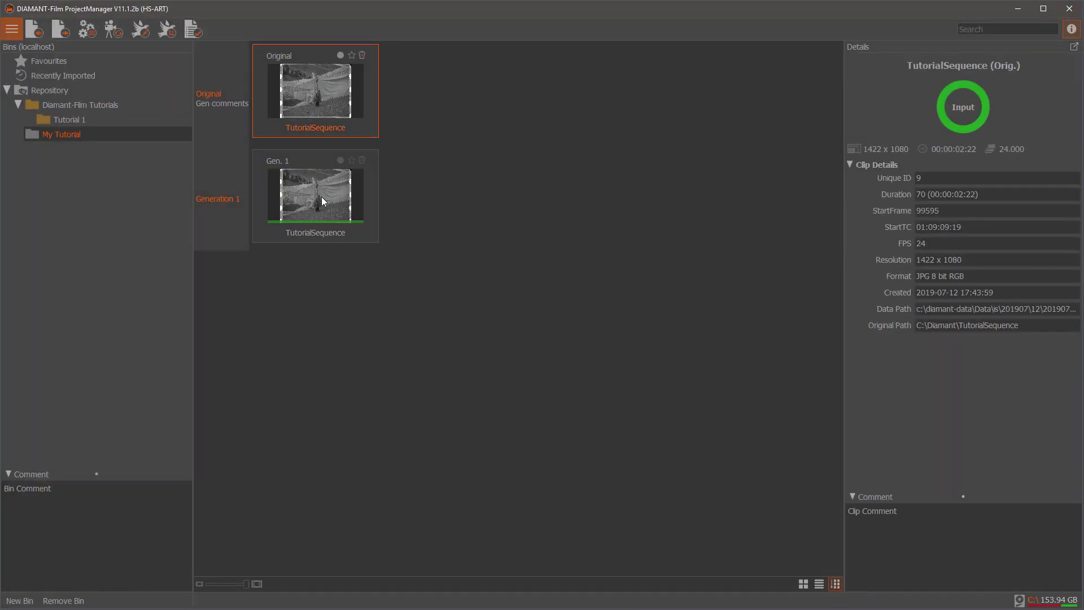
pyautogui.click(320, 197)
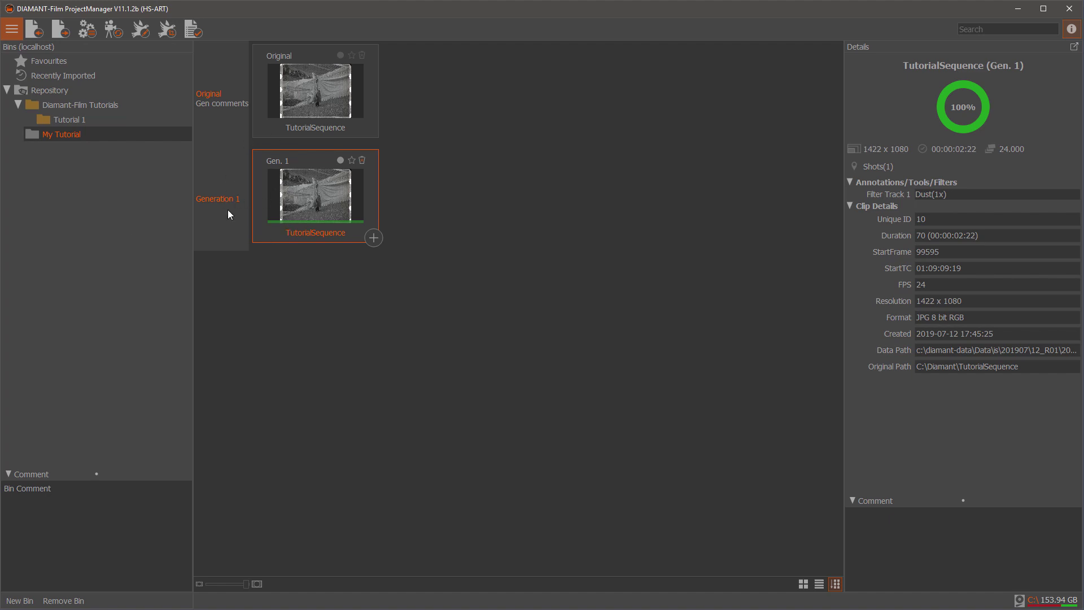
# Add Gen. 2 below Gen. 1 and review the Original, Gen. 1 and Gen. 2 details
pyautogui.click(373, 238)
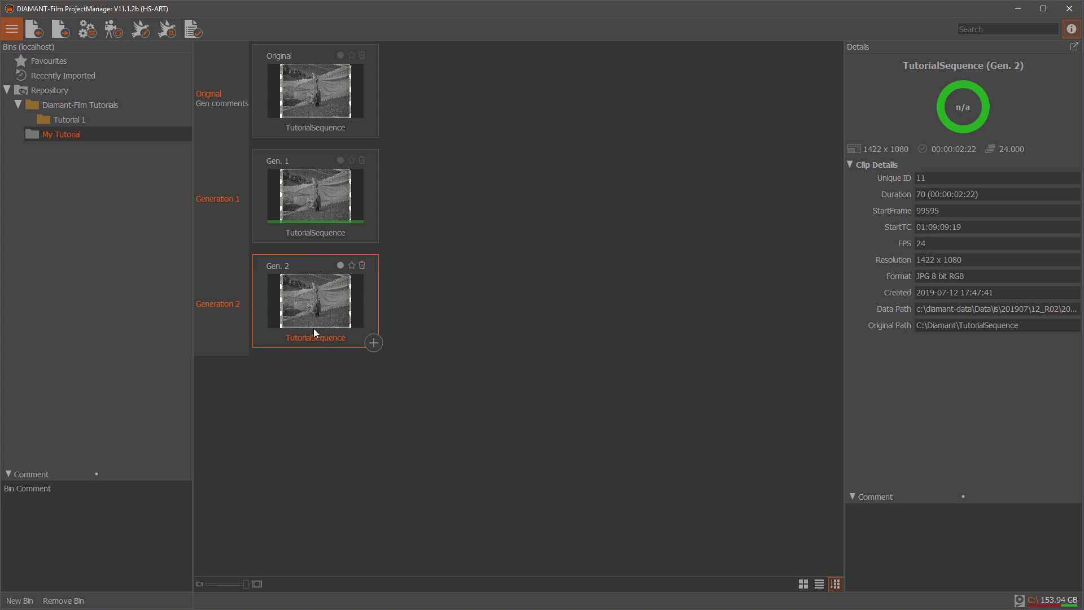
pyautogui.click(333, 202)
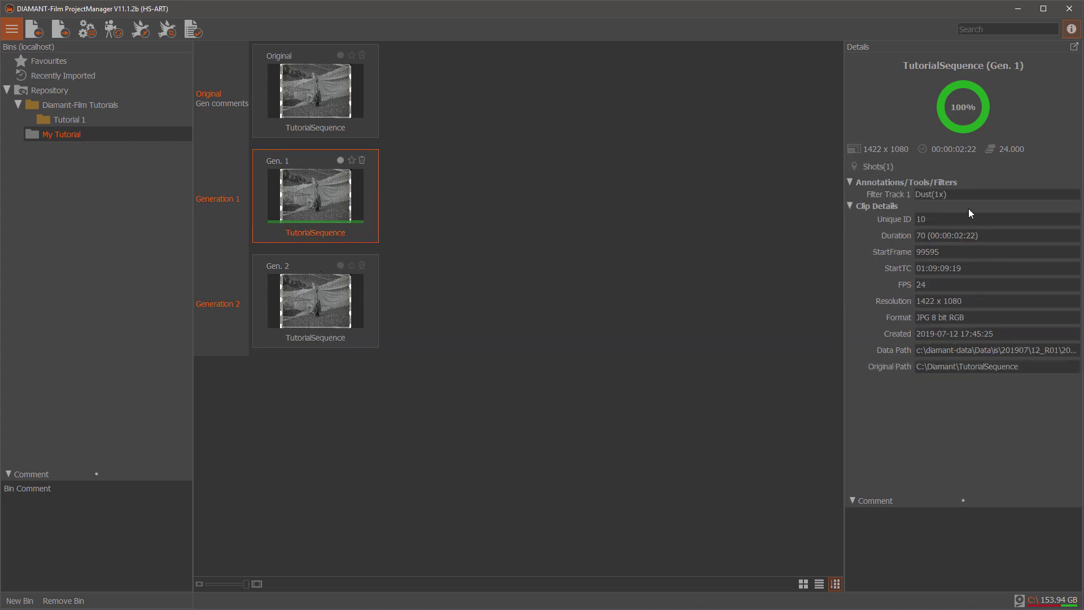
pyautogui.click(332, 108)
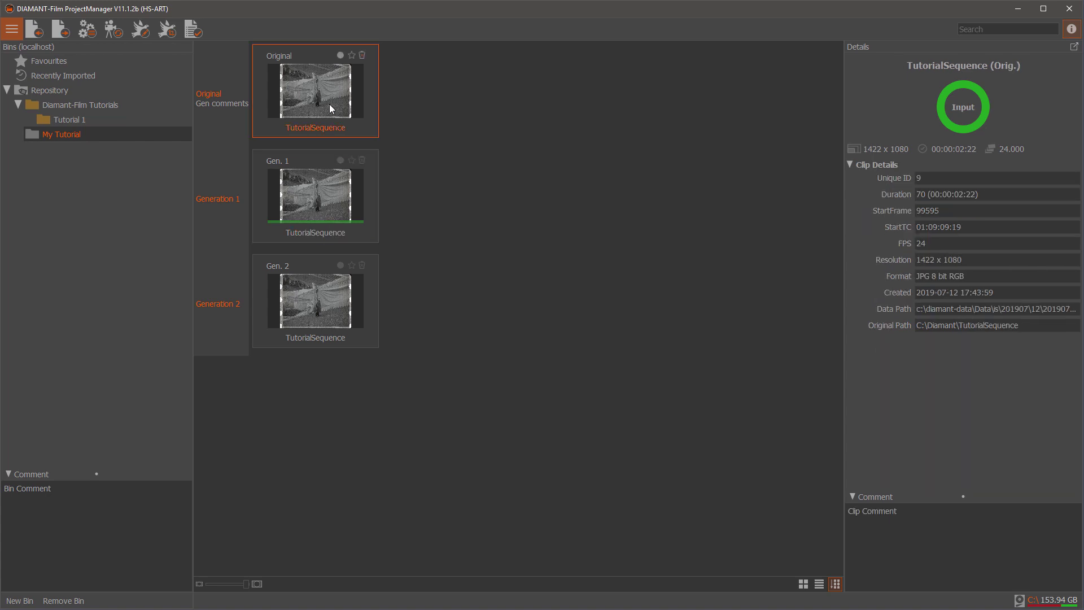
pyautogui.click(311, 197)
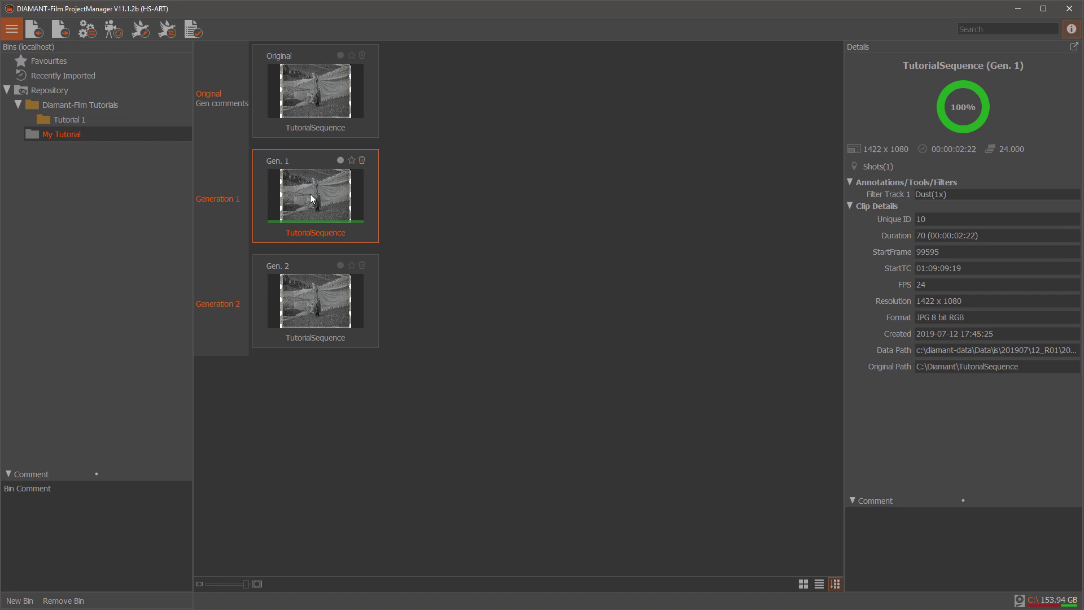
pyautogui.click(311, 288)
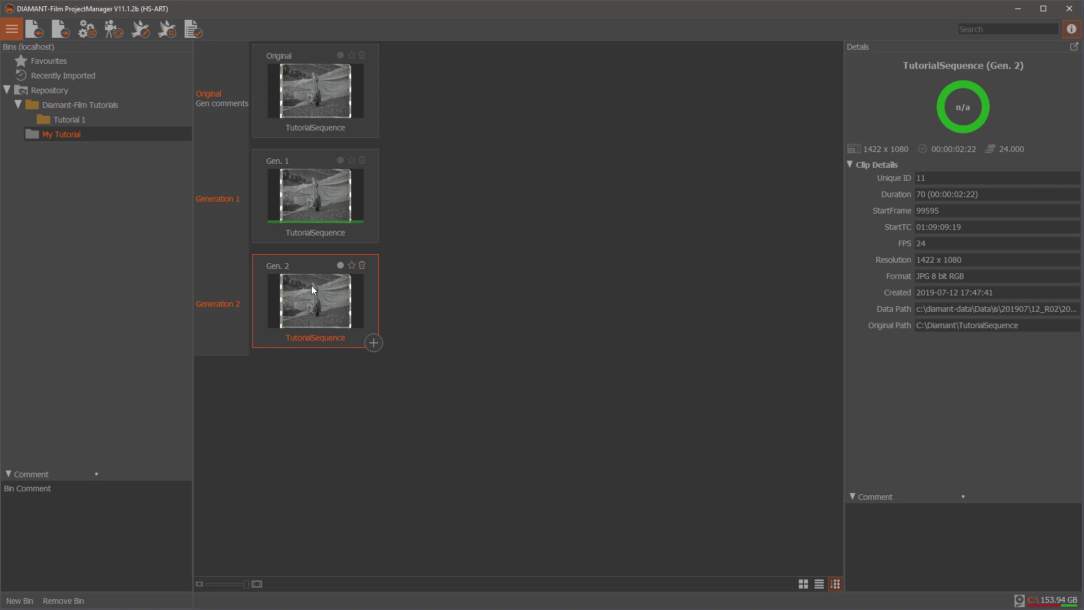
# Save a project backup as 2019-07-12_TutorialSequence_DiamantFilmBackup.zip in C:\Temp
pyautogui.click(14, 30)
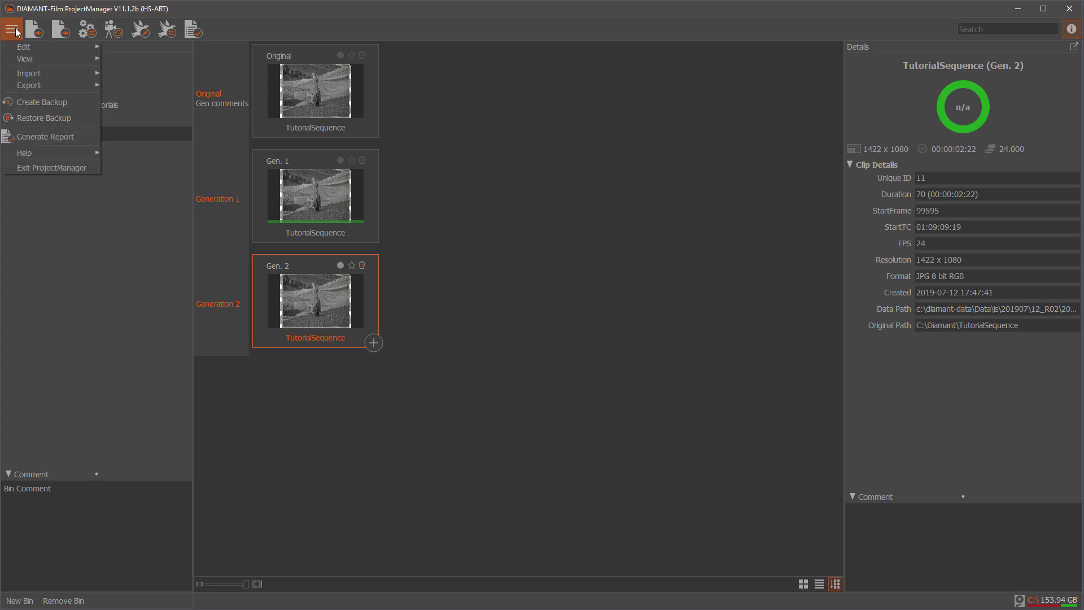
pyautogui.click(42, 102)
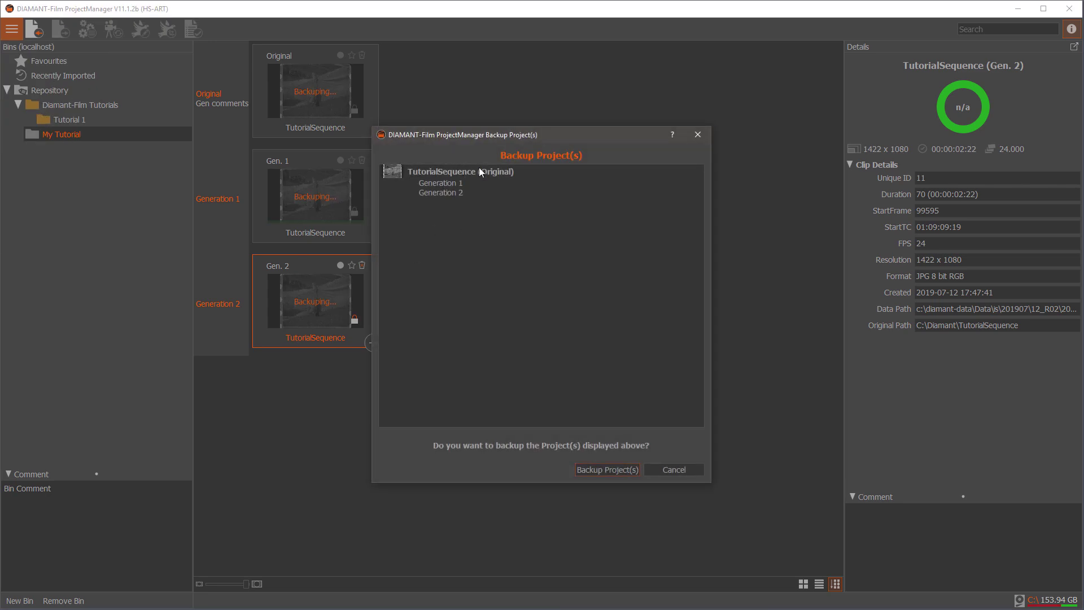
pyautogui.click(607, 469)
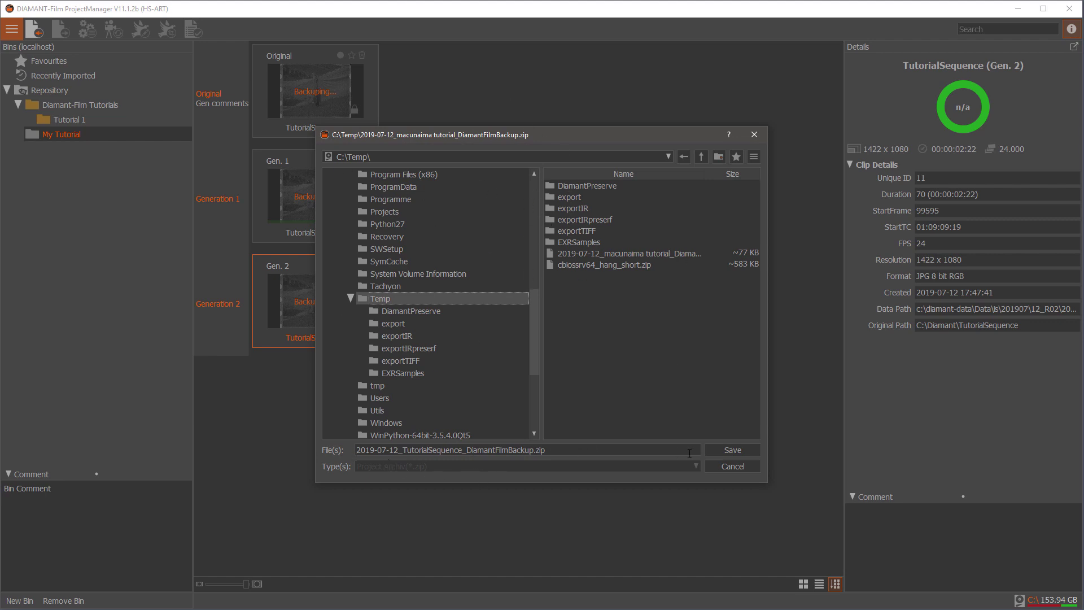
pyautogui.click(737, 452)
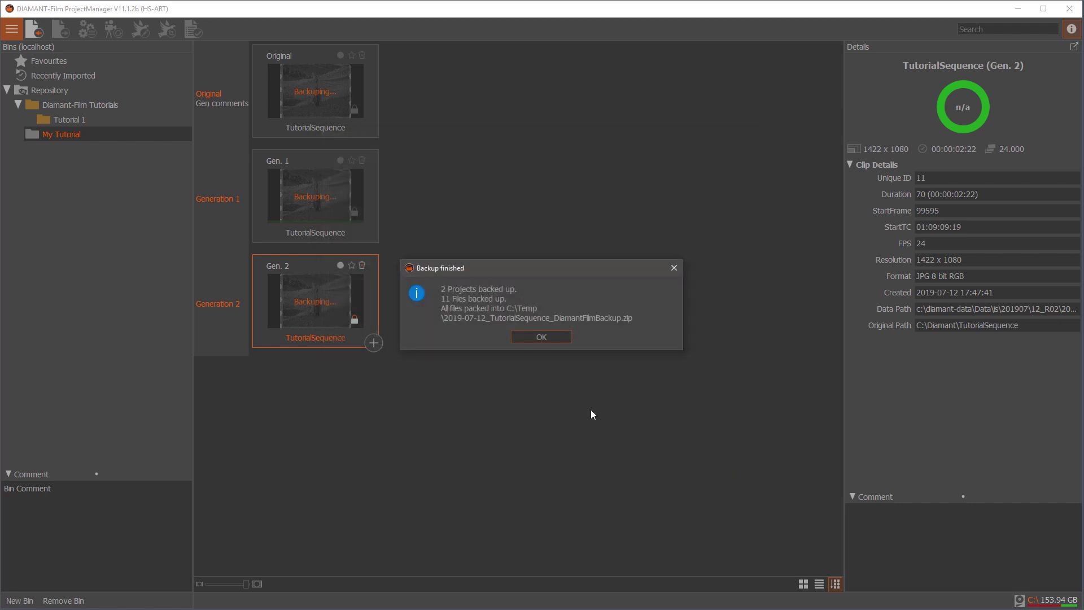
pyautogui.click(559, 339)
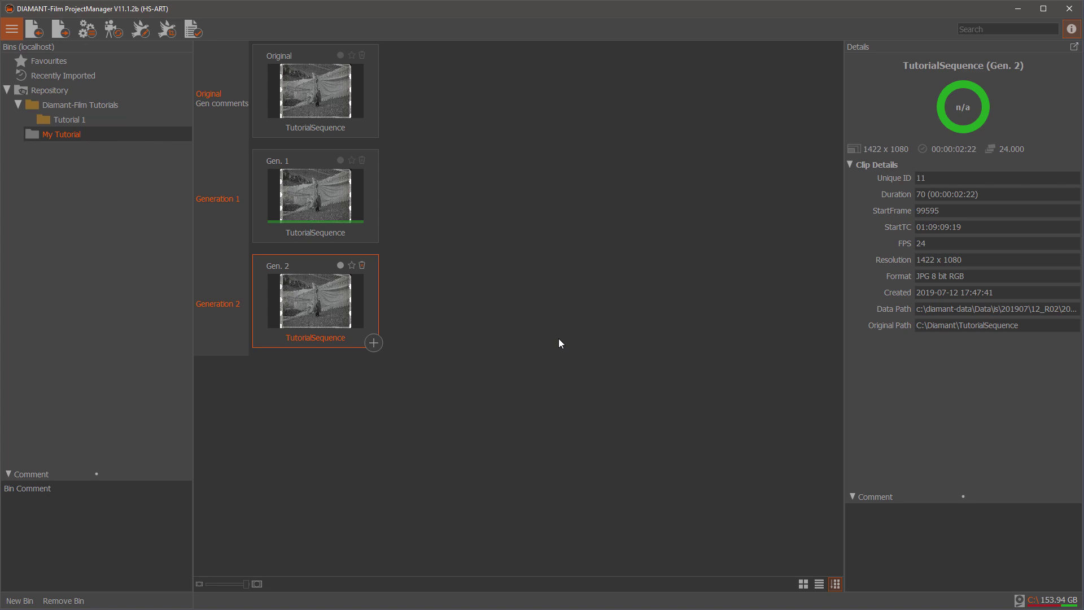
# Rename the Gen. 2 clip from TutorialSequence to 'Tutorial'
pyautogui.doubleClick(321, 337)
pyautogui.write('Tutorial')
pyautogui.press('Return')
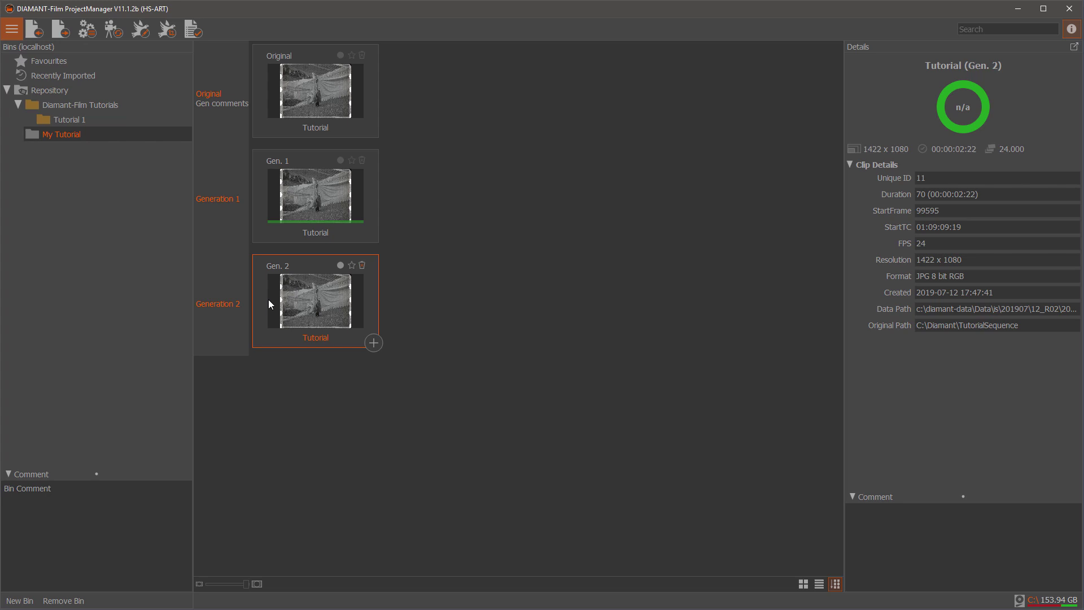
# Create a bin named 'Subbin for Tutorial' inside My Tutorial
pyautogui.rightClick(74, 137)
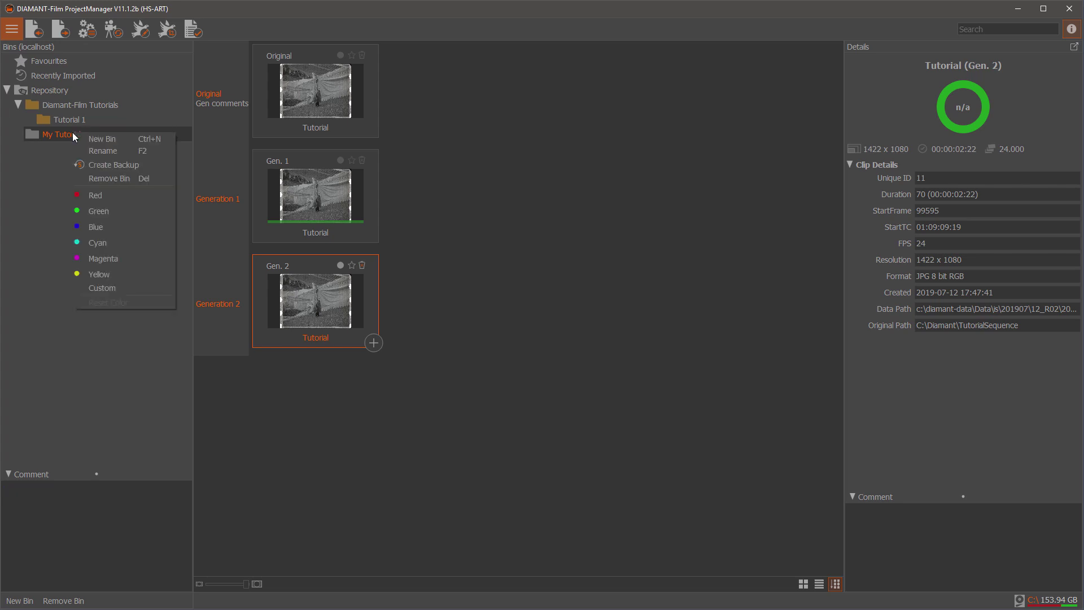
pyautogui.click(121, 135)
pyautogui.write('S')
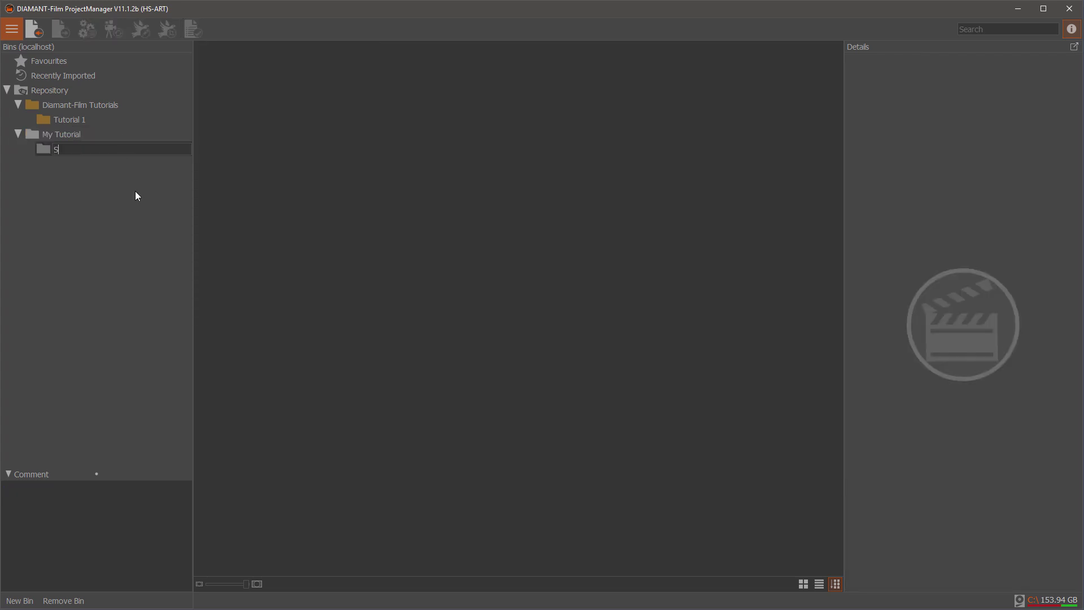
pyautogui.write('ubbin for Tutorial')
pyautogui.press('Return')
# Move the Tutorial project into Subbin for Tutorial and check its clips there
pyautogui.click(75, 134)
pyautogui.moveTo(292, 111); pyautogui.dragTo(108, 154)
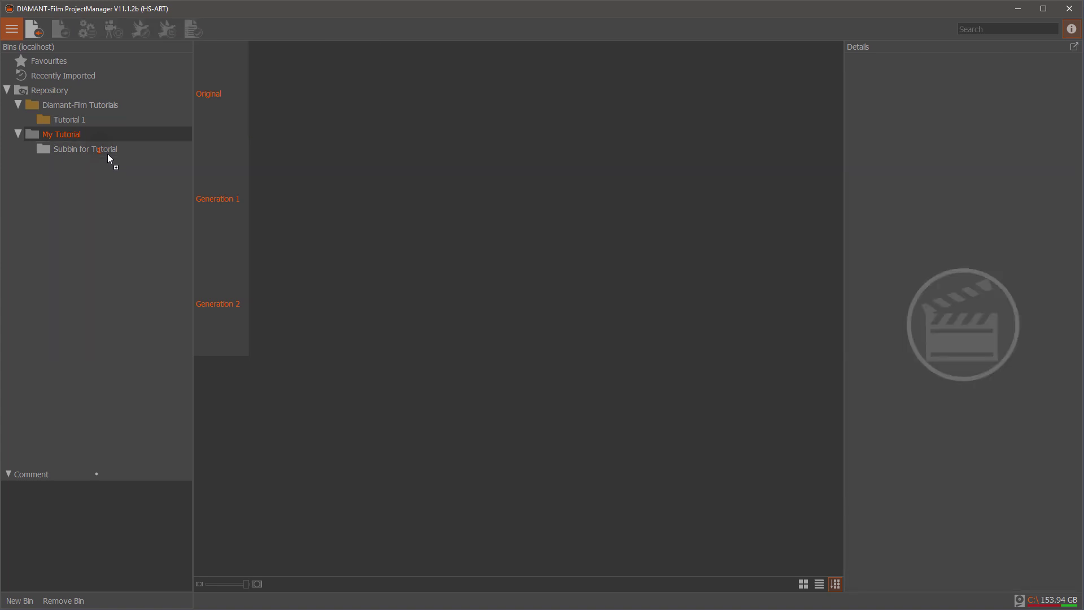
pyautogui.click(105, 151)
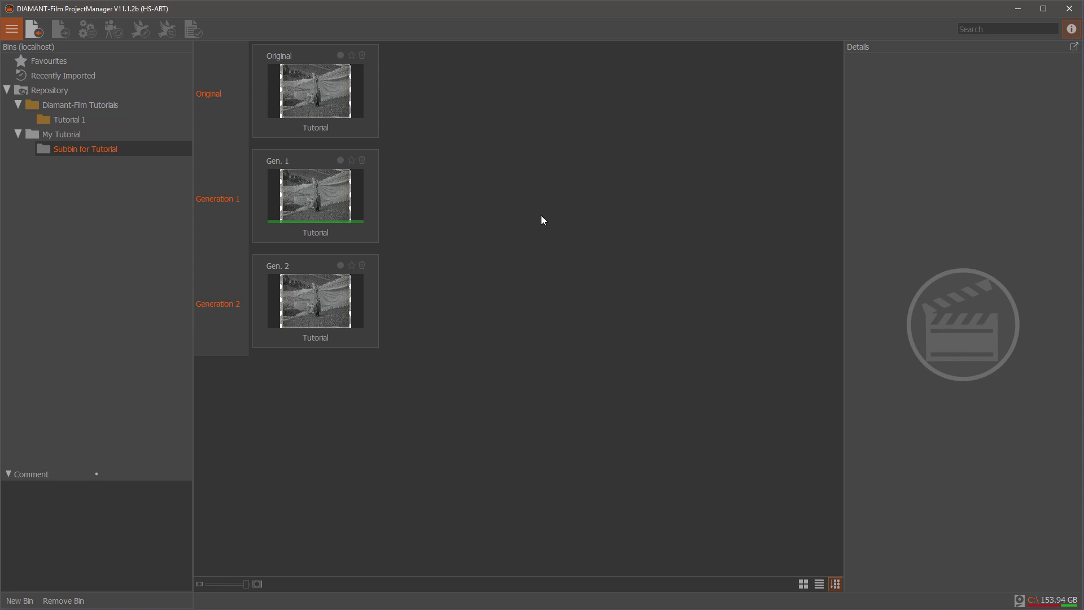
# Export Tutorial's Gen. 2 as 70 jpg frames into the directory C:\Temp\export_tutorial
pyautogui.click(314, 272)
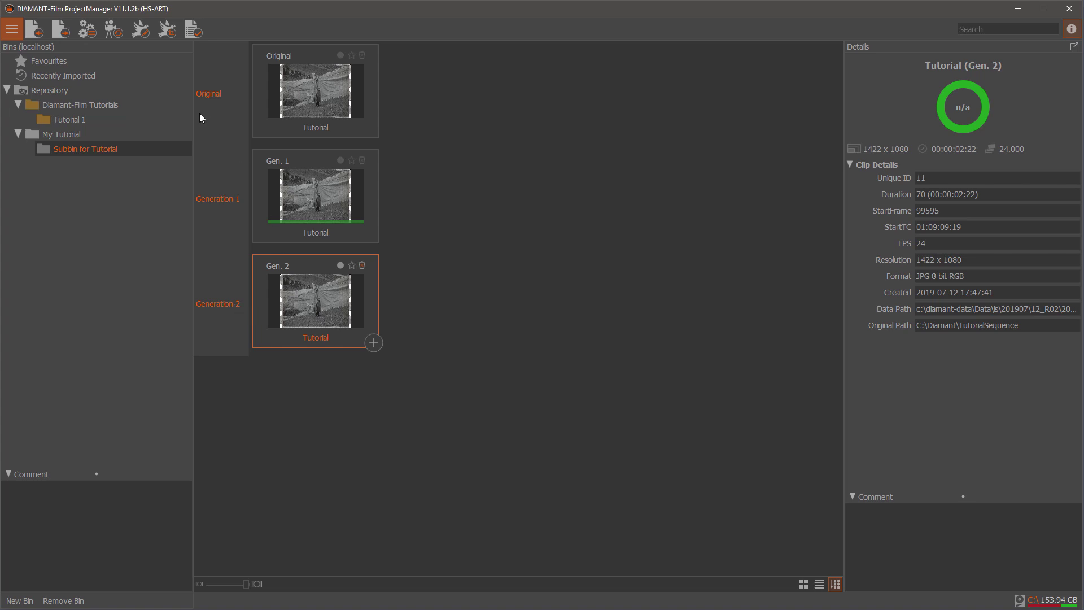
pyautogui.click(69, 34)
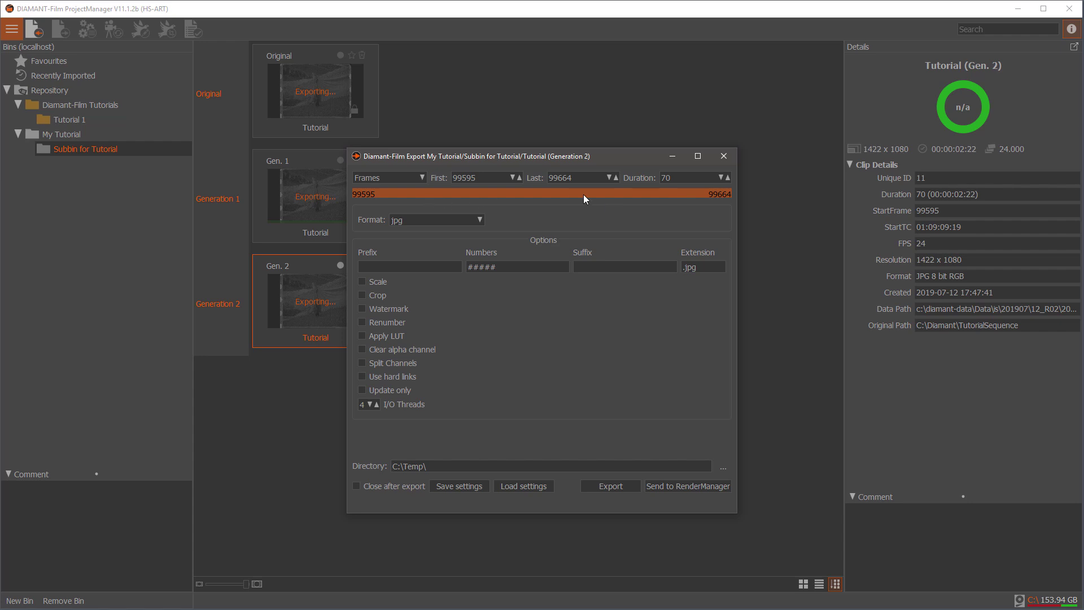
pyautogui.click(467, 218)
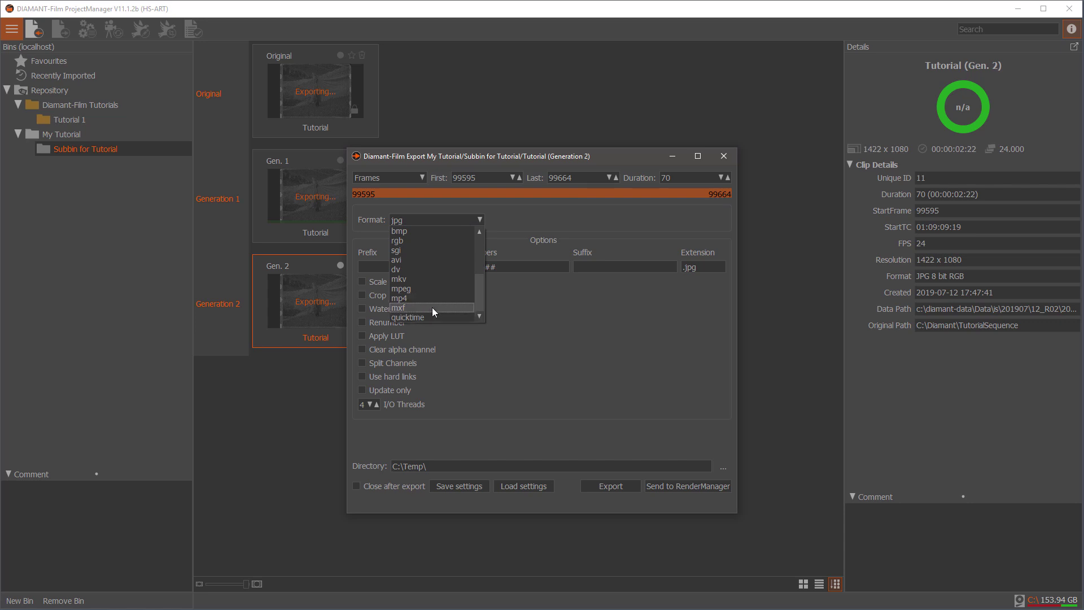
pyautogui.click(541, 216)
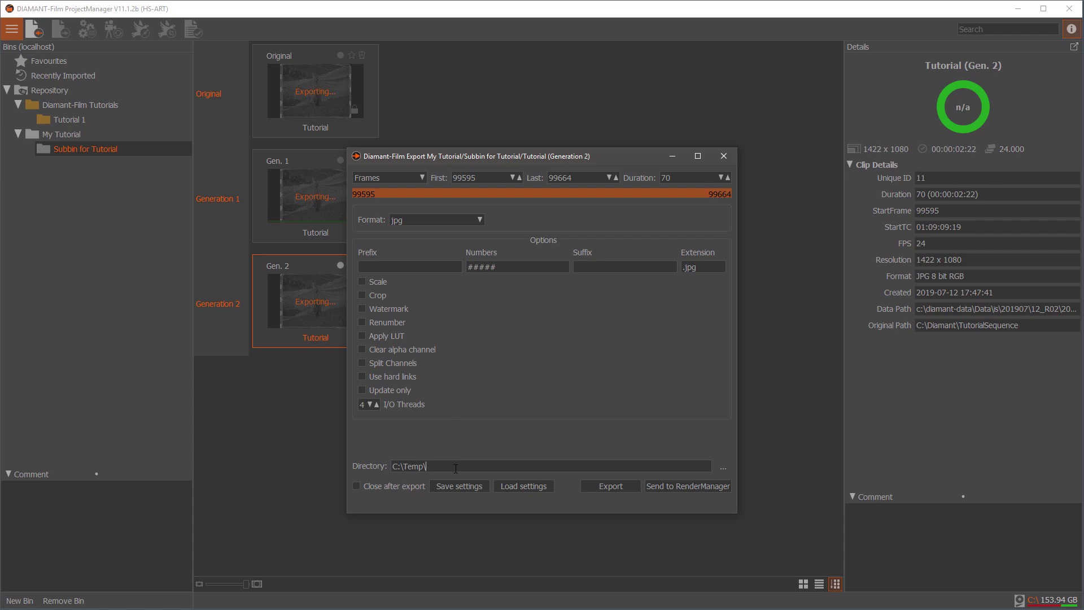
pyautogui.write('xport_tutorial')
pyautogui.click(610, 486)
pyautogui.click(725, 155)
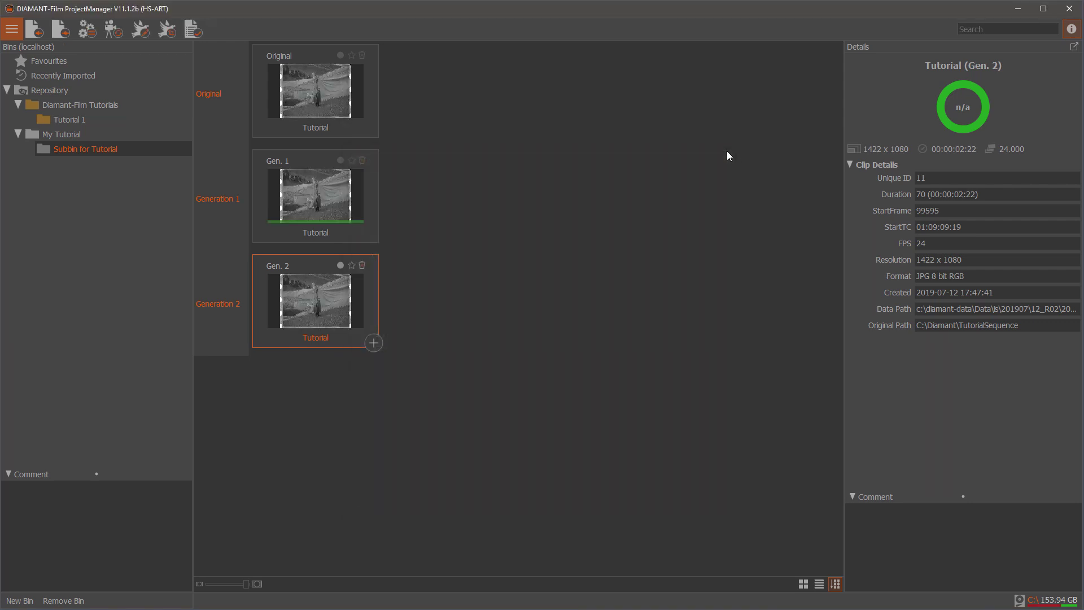